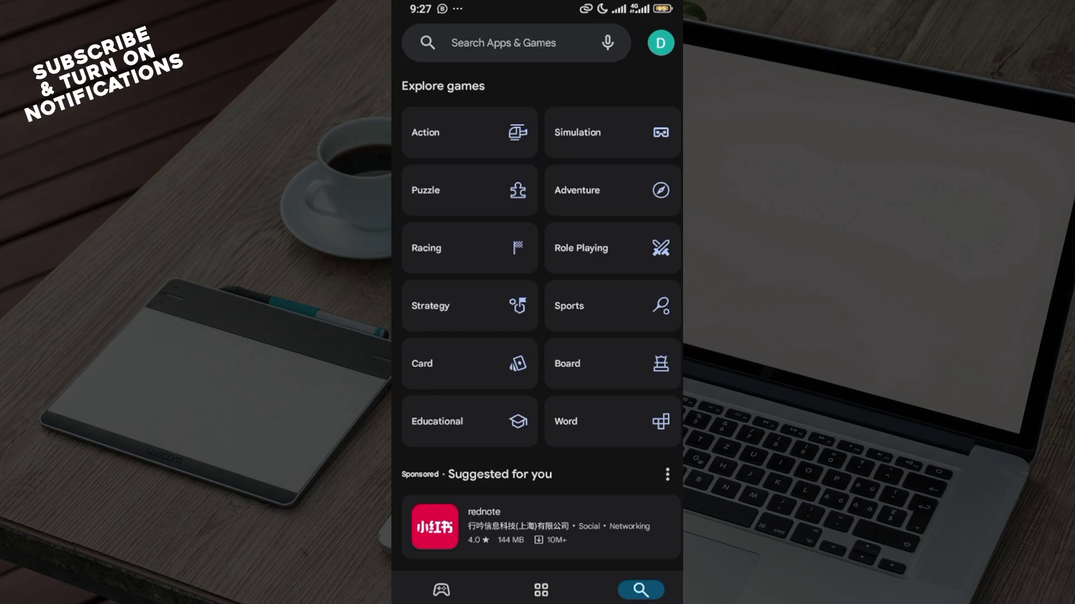
scroll(541, 336, "down", 5)
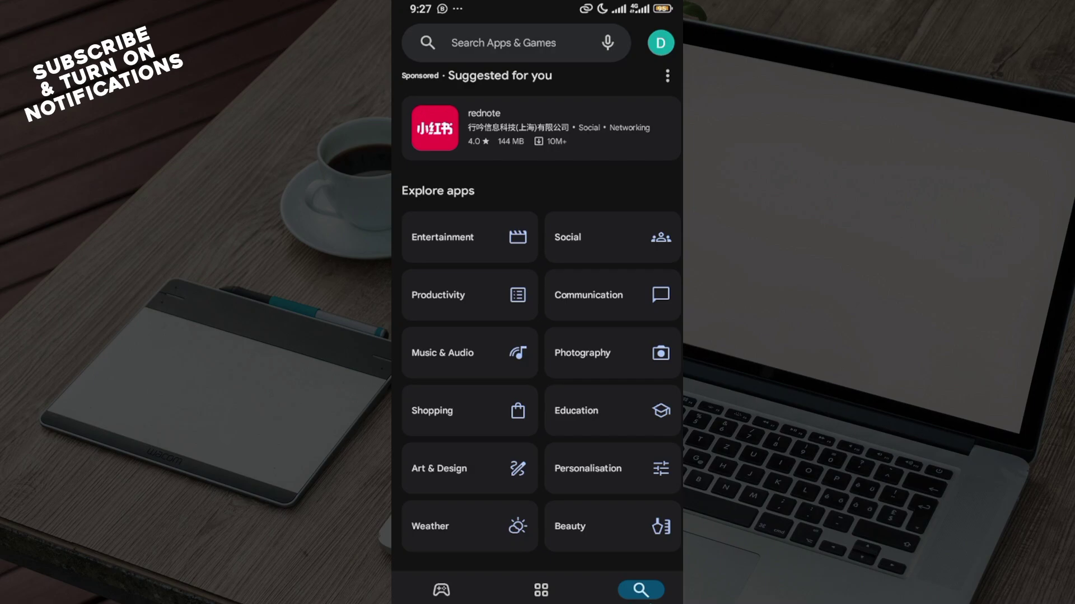
scroll(541, 337, "up", 3)
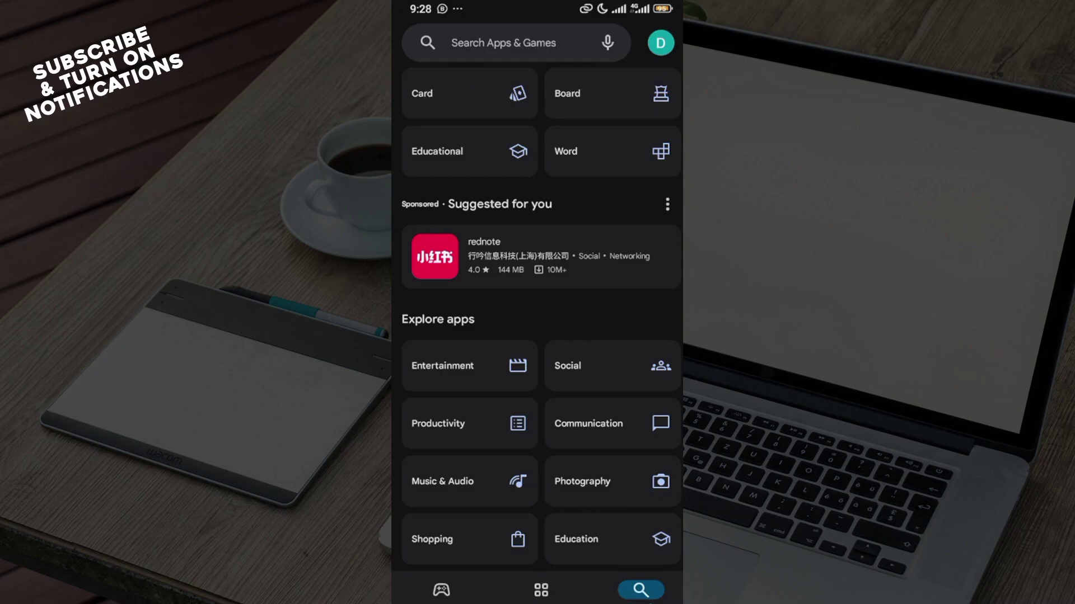
scroll(541, 337, "up", 5)
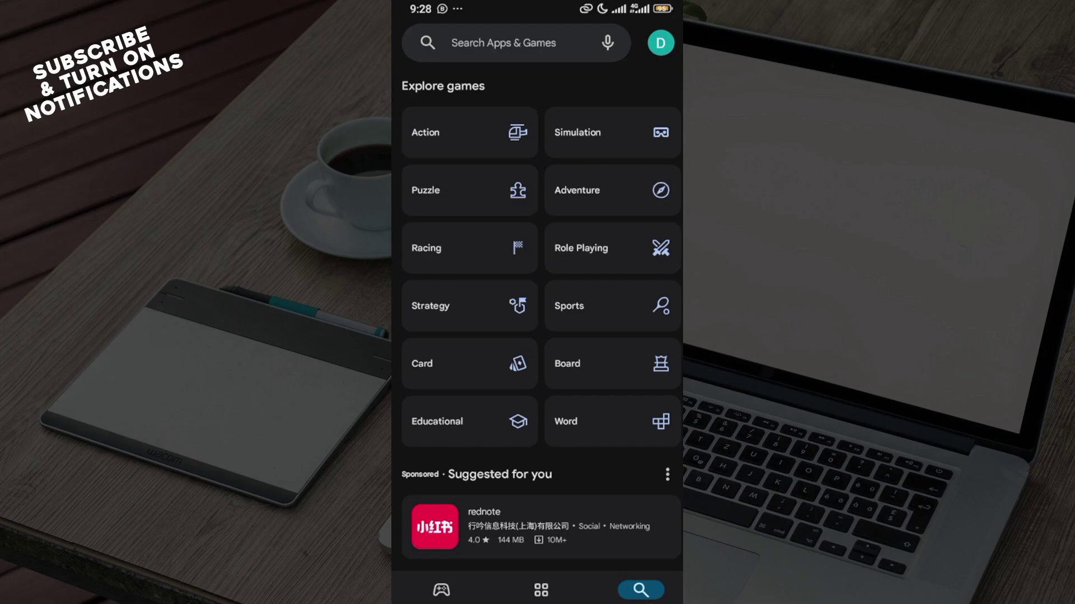
Search the Play Store for 'google messages apps' to reach the installed Google Messages listing
left_click(504, 43)
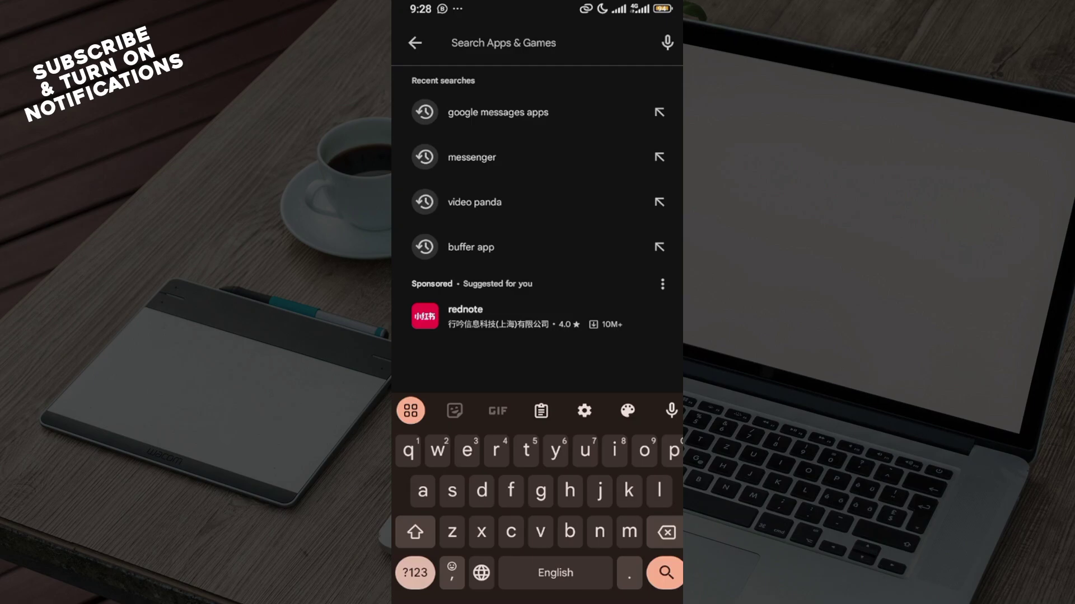
type("goog")
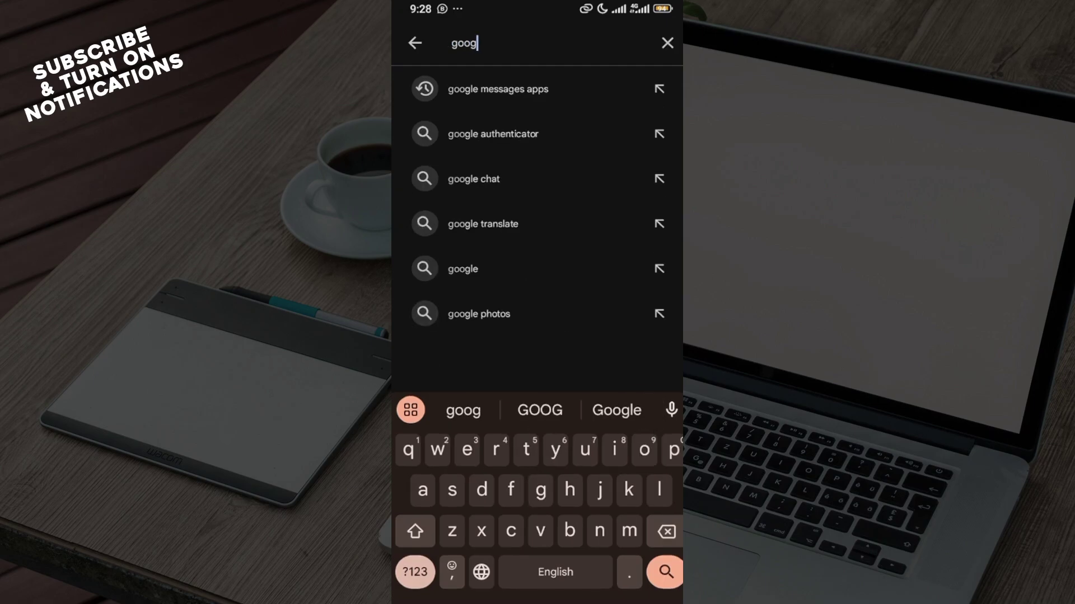
left_click(497, 112)
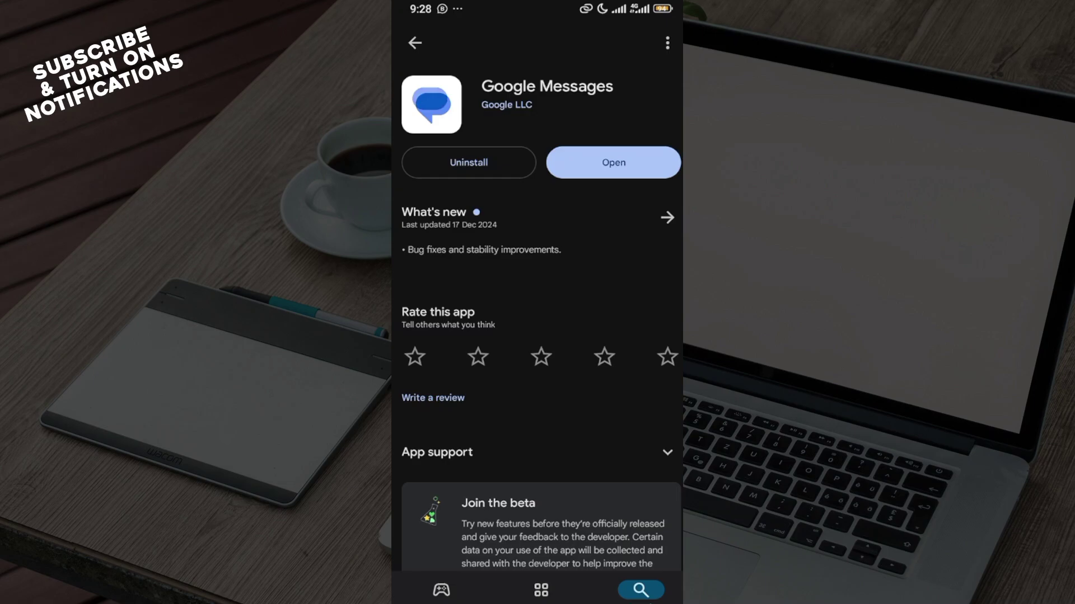
Launch the installed Google Messages app from its Play Store page
left_click(613, 162)
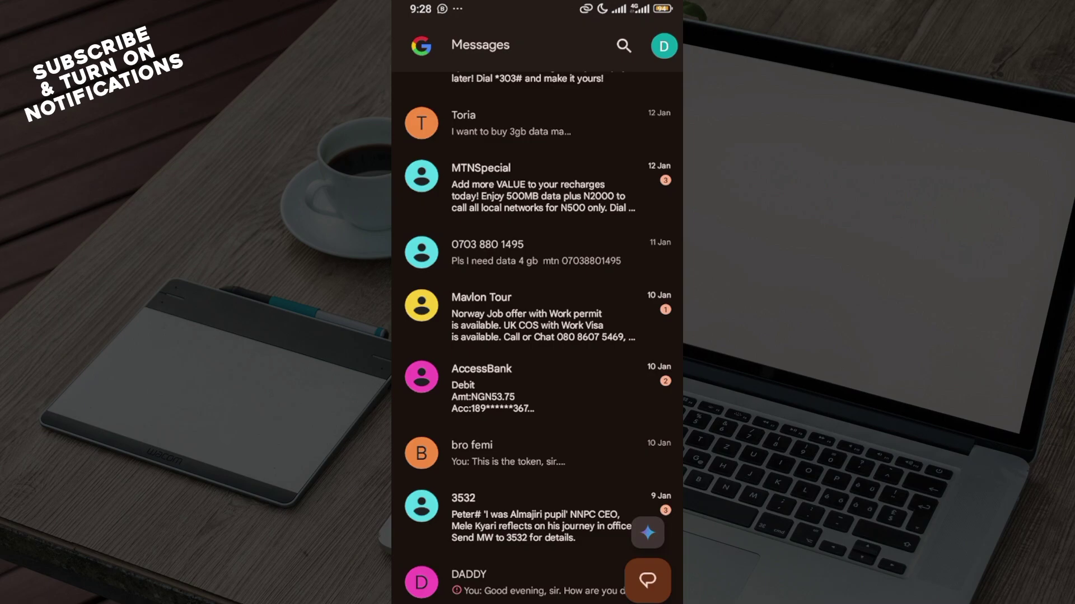
scroll(538, 335, "up", 5)
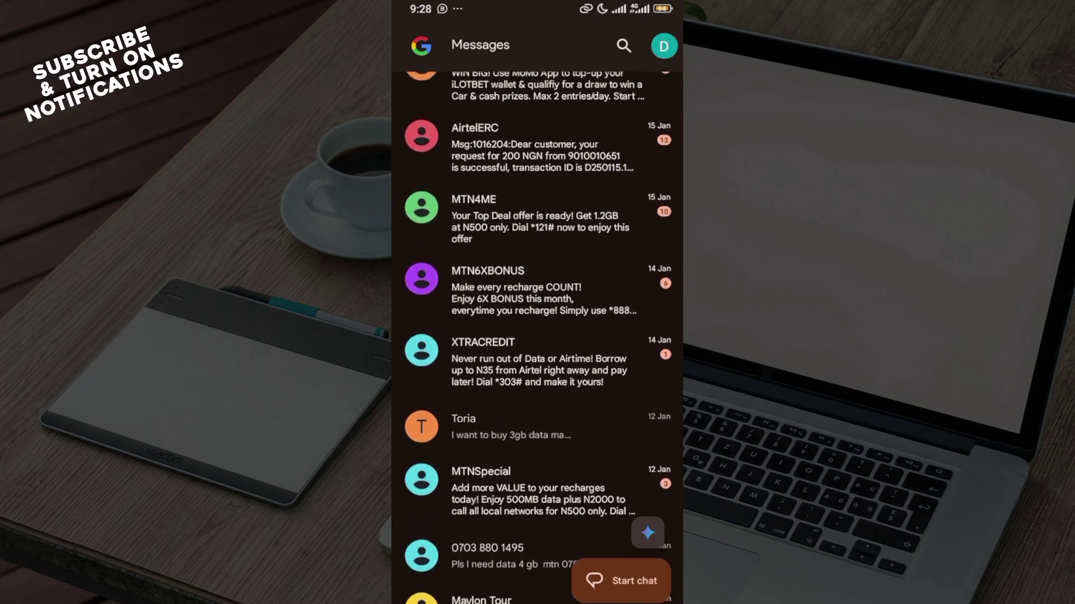
scroll(537, 336, "down", 8)
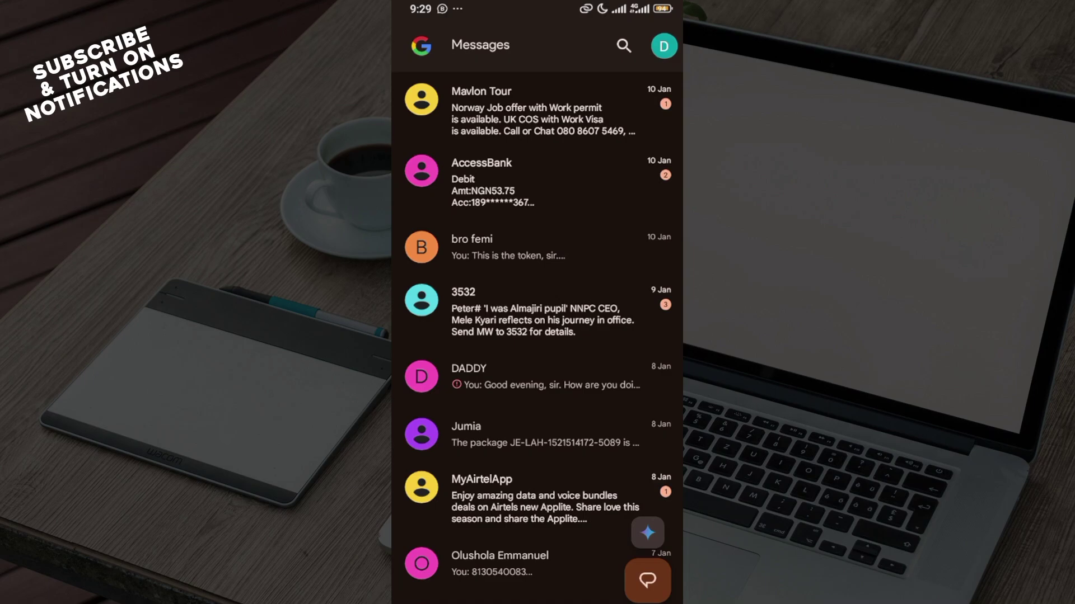
scroll(538, 335, "down", 6)
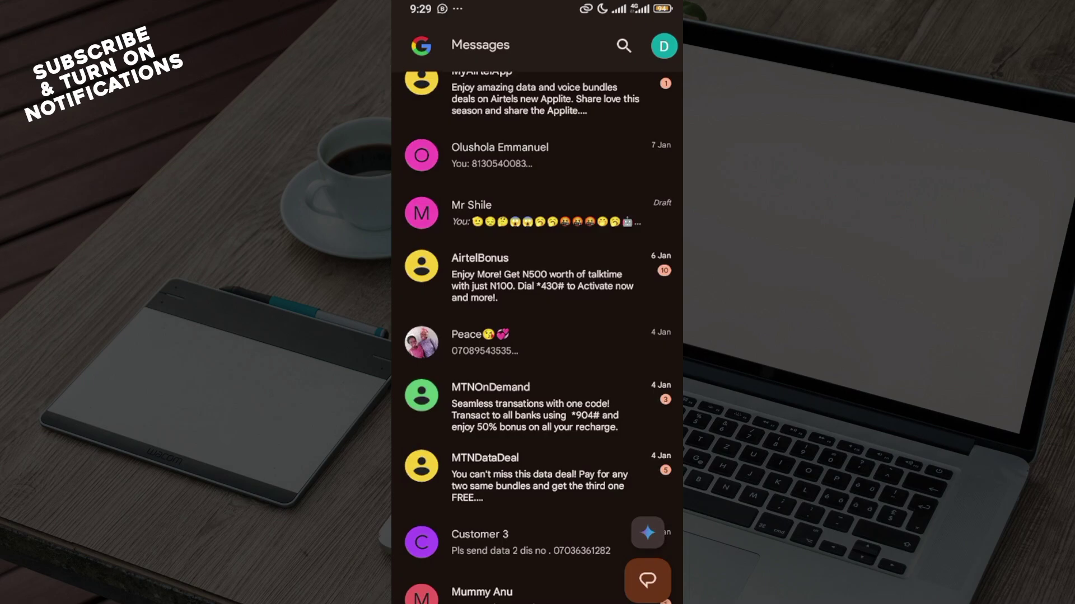
scroll(537, 336, "down", 3)
scroll(537, 336, "up", 10)
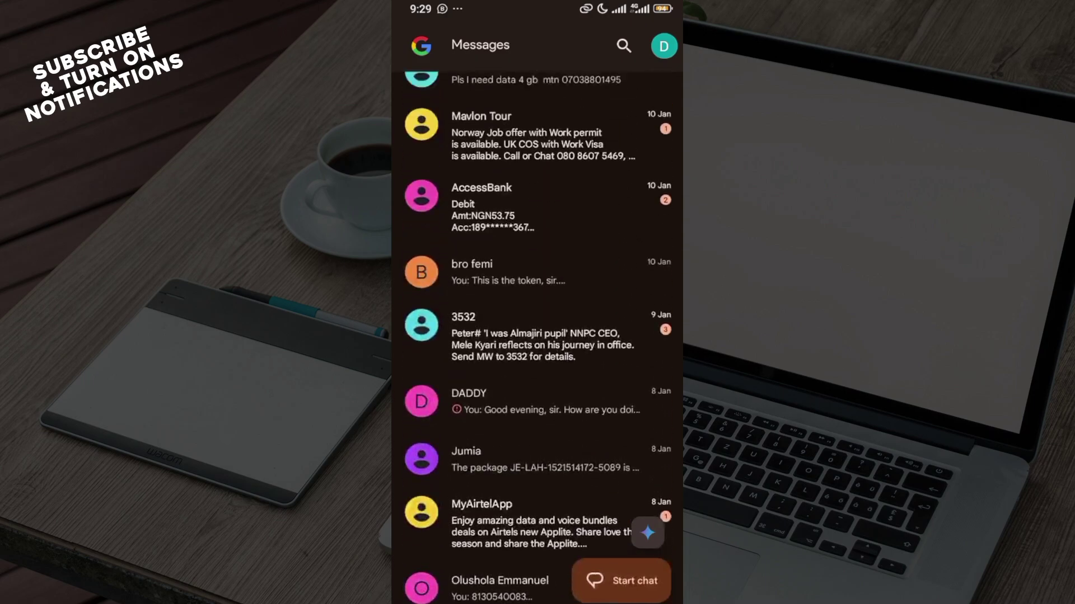
scroll(537, 336, "up", 10)
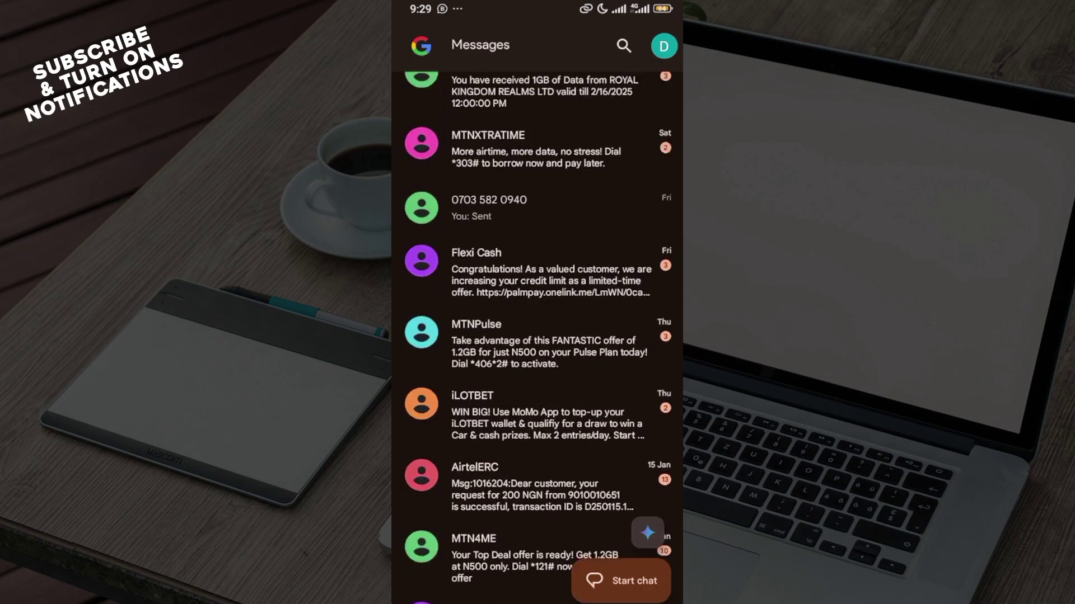
scroll(538, 336, "up", 10)
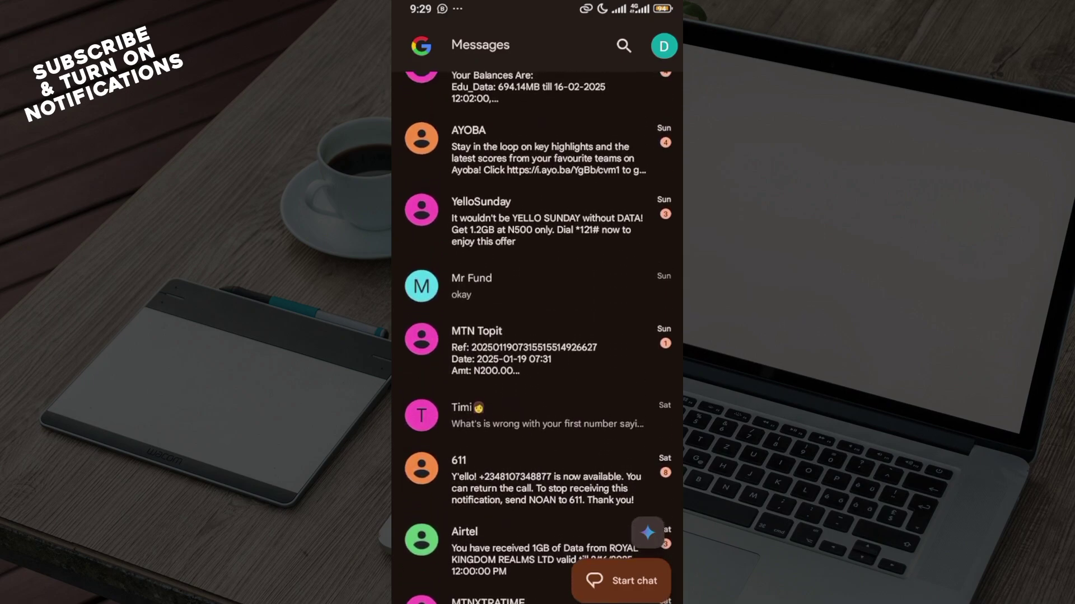
scroll(538, 335, "up", 8)
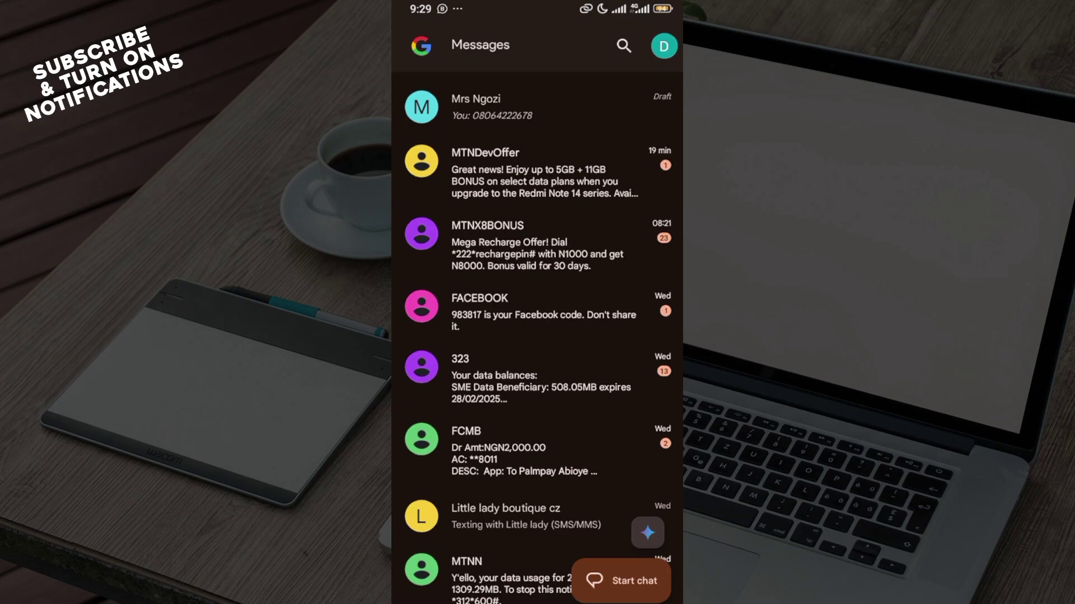
scroll(538, 335, "down", 10)
scroll(537, 336, "down", 10)
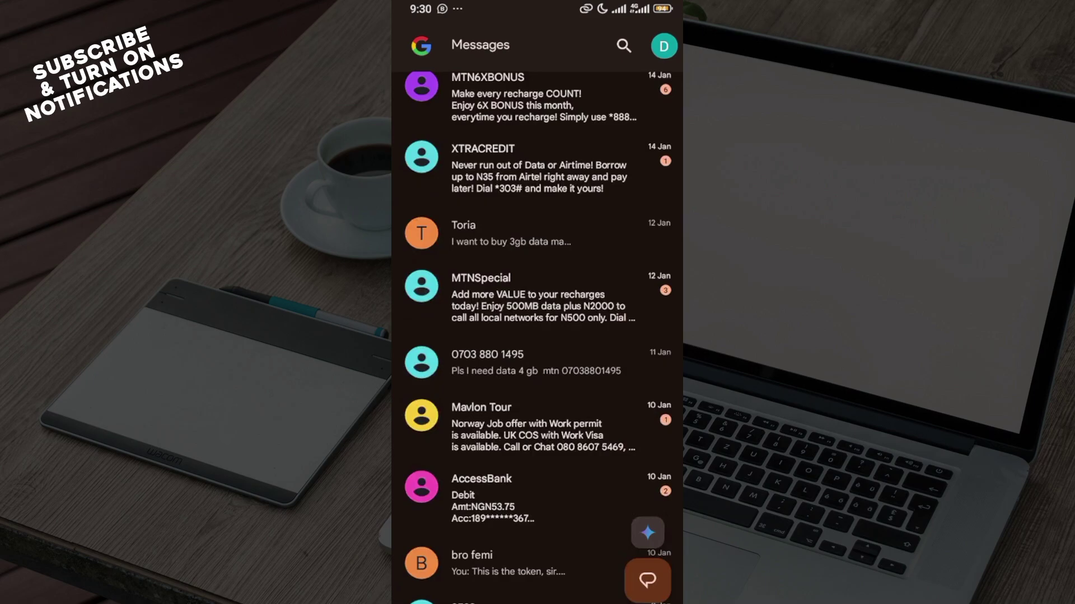
scroll(537, 336, "down", 5)
scroll(538, 335, "down", 3)
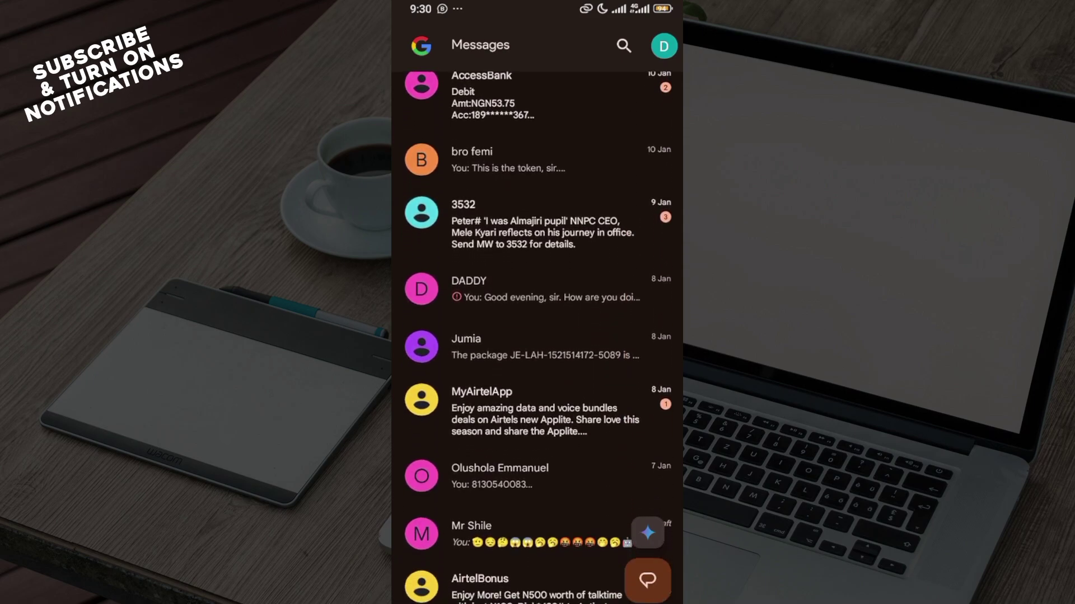